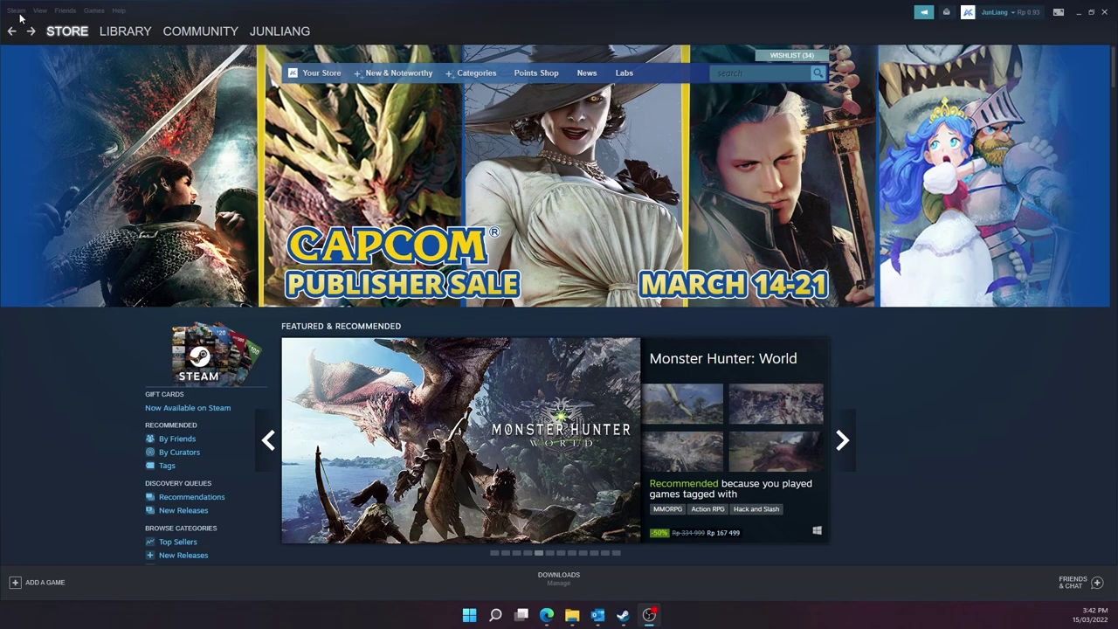
click(21, 14)
click(27, 66)
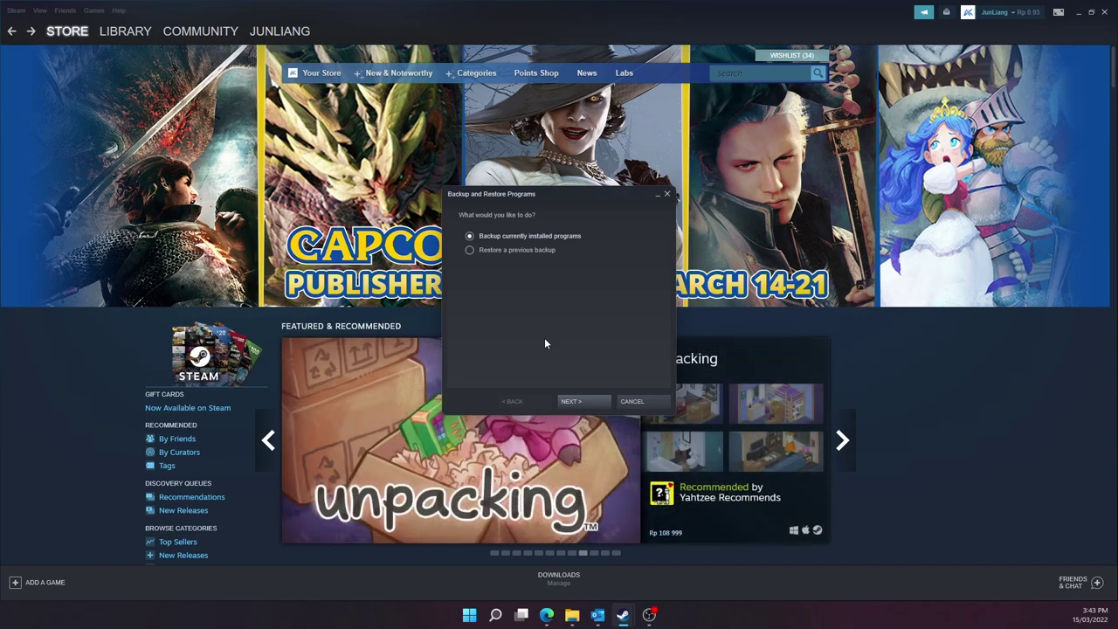
click(636, 402)
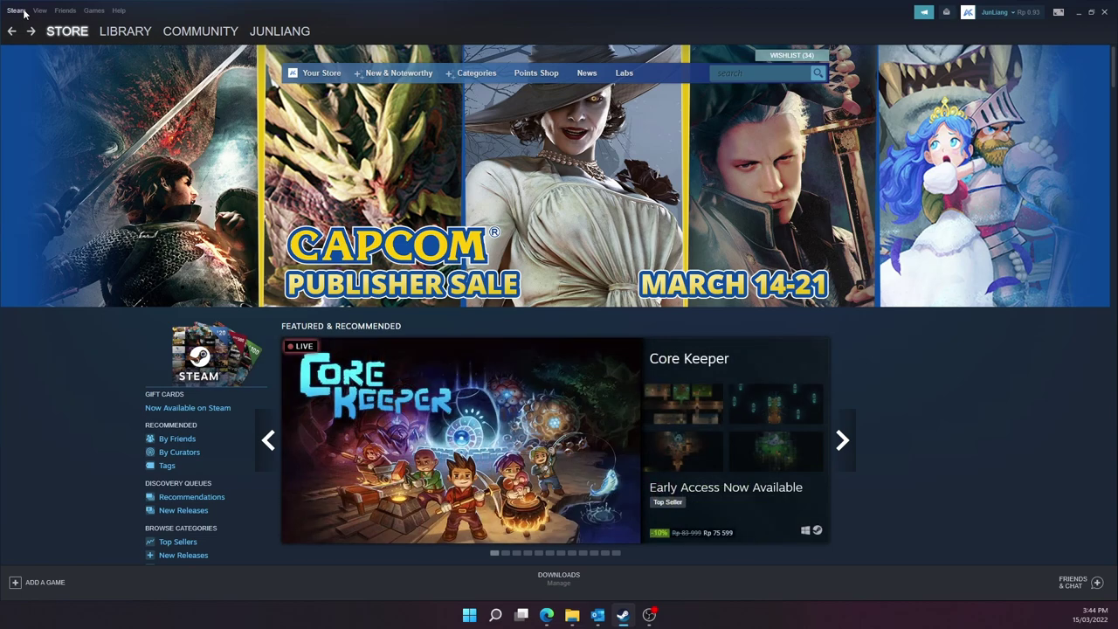
- Open the Steam library folders manager from the Downloads settings
click(25, 13)
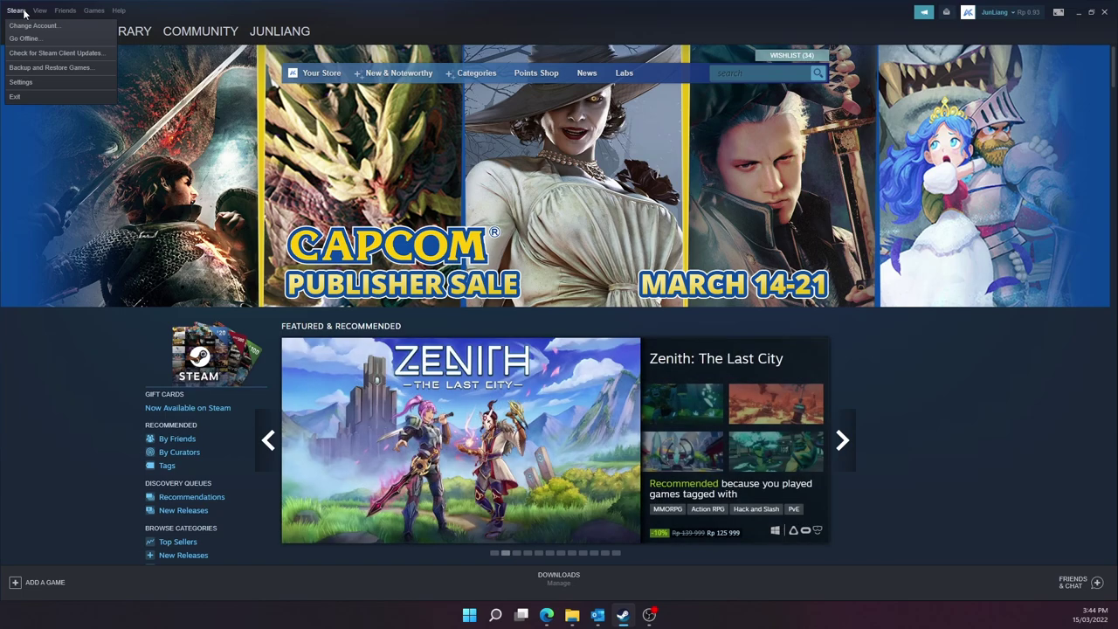
click(19, 82)
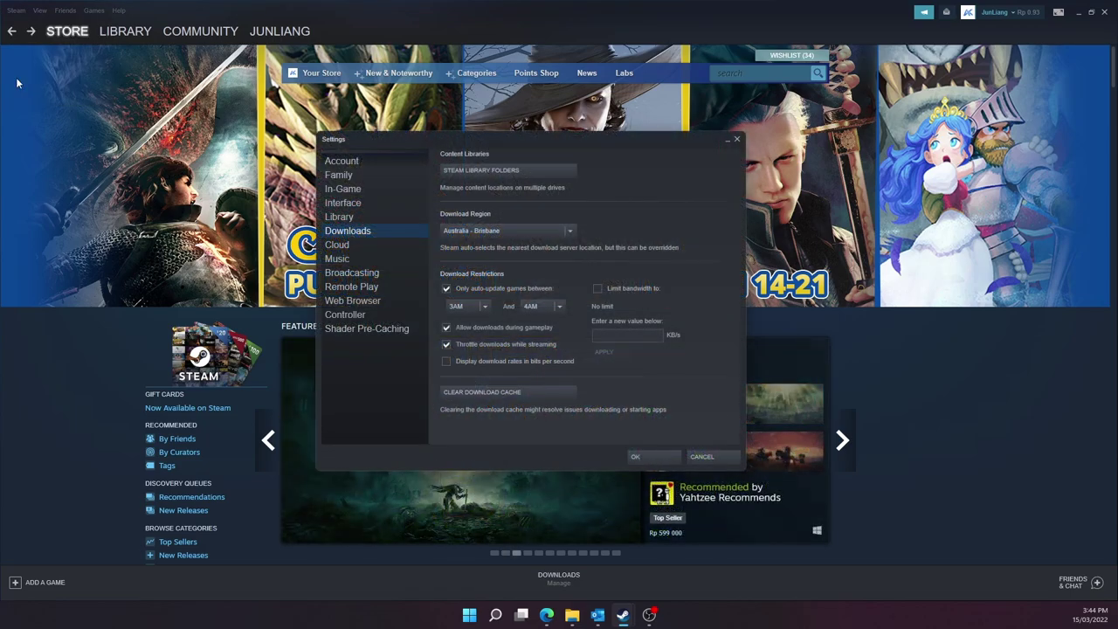
drag(418, 138, 409, 144)
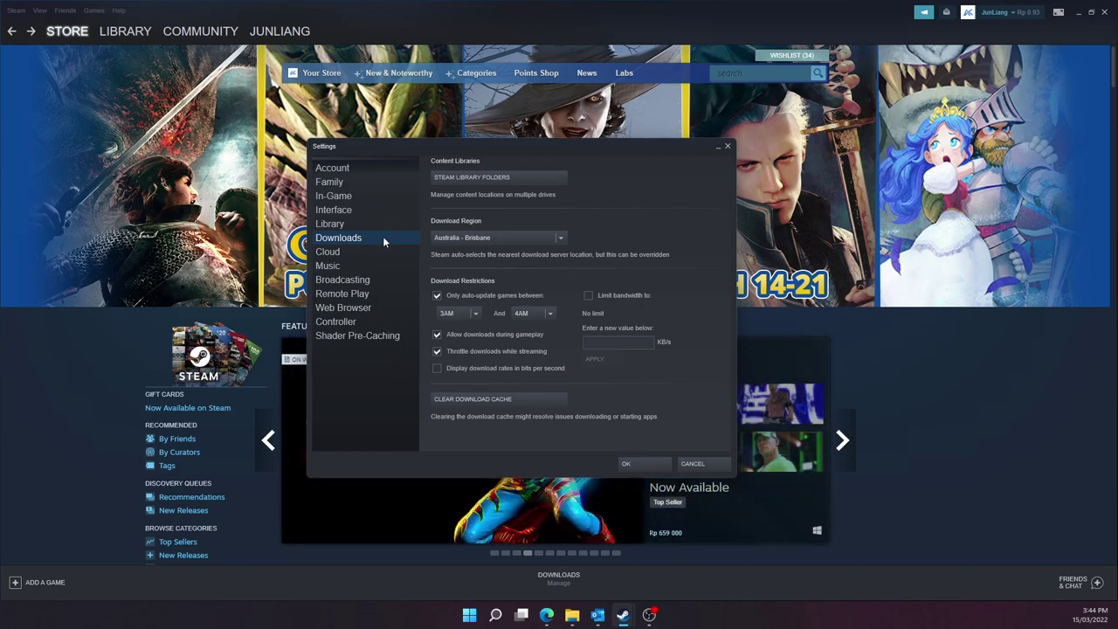
click(454, 177)
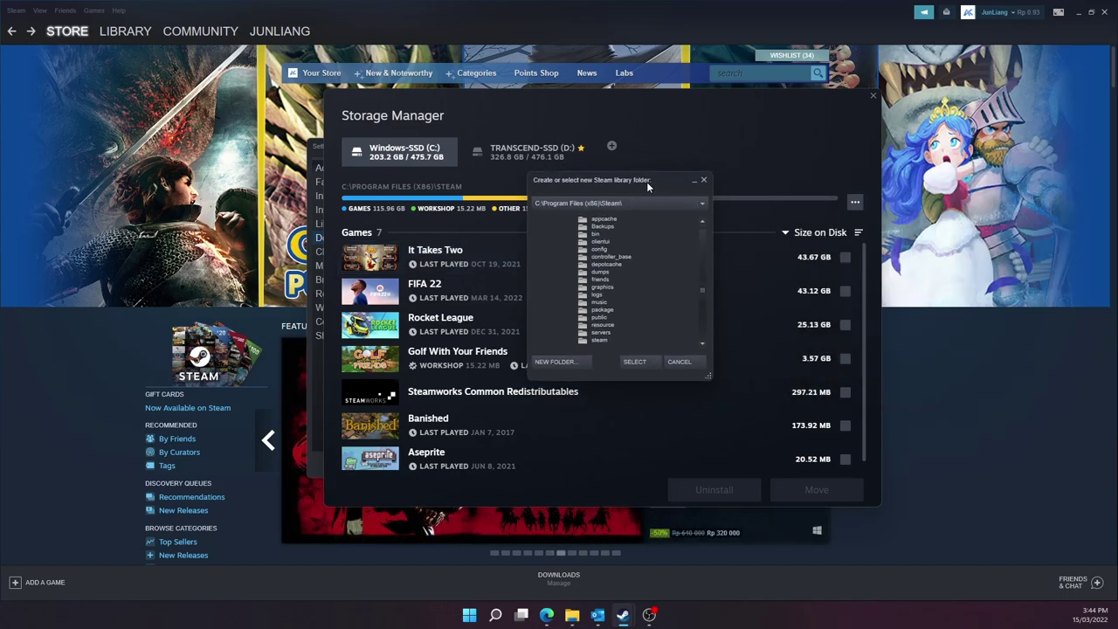
click(674, 209)
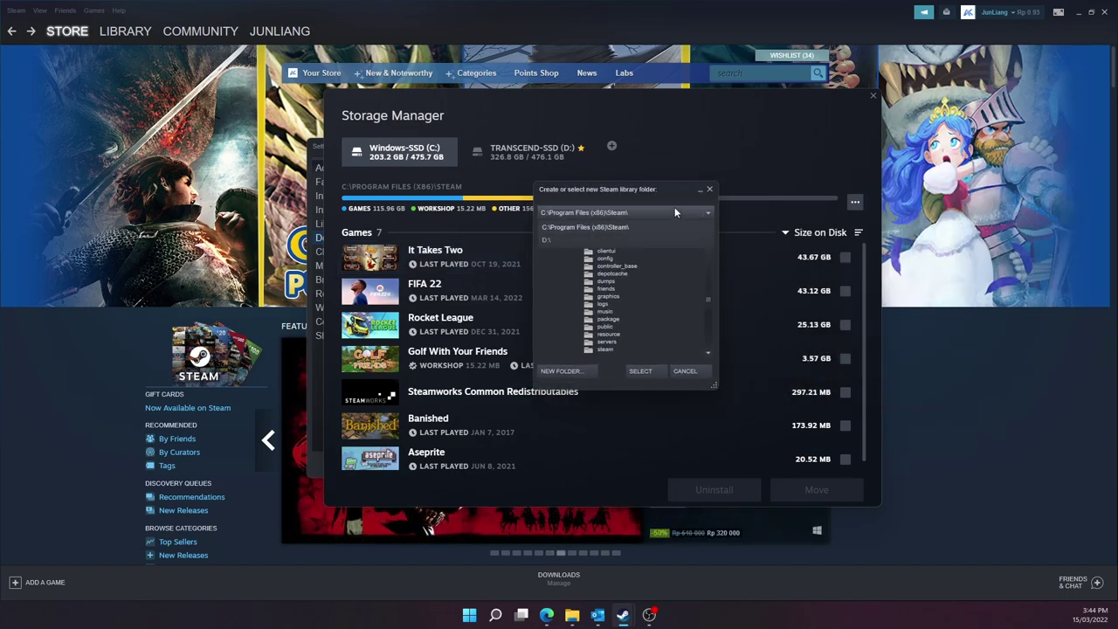
click(594, 239)
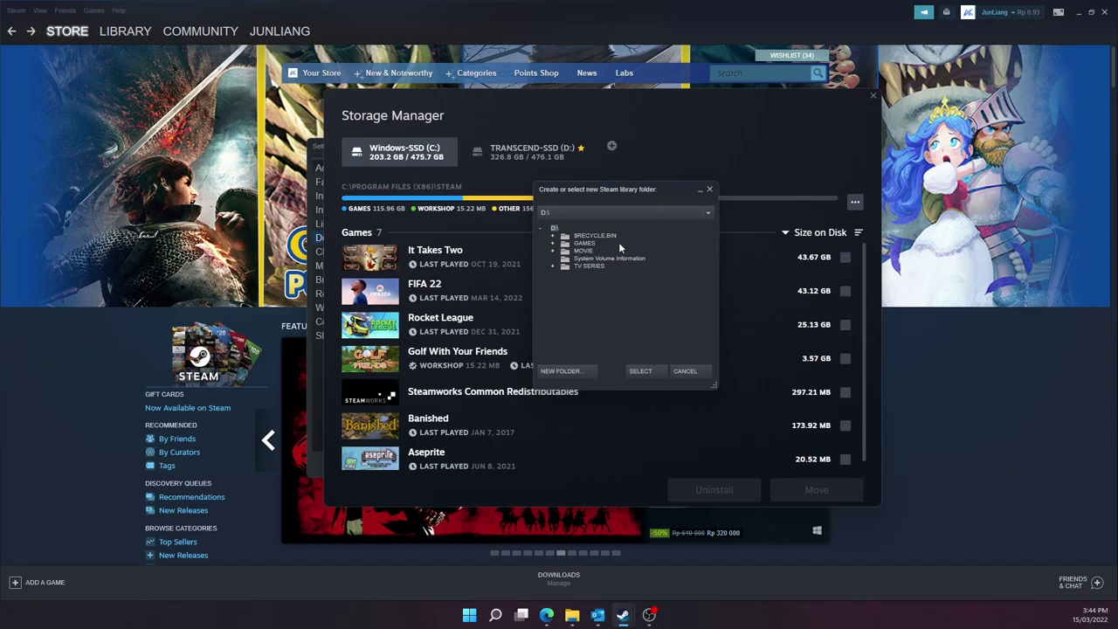
click(584, 242)
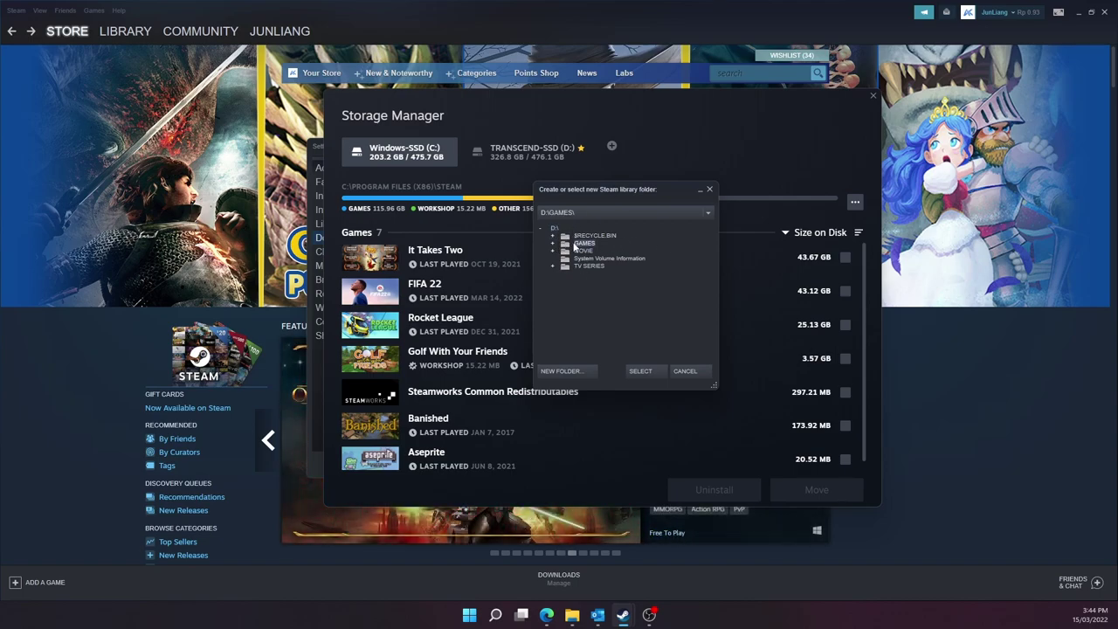
click(697, 374)
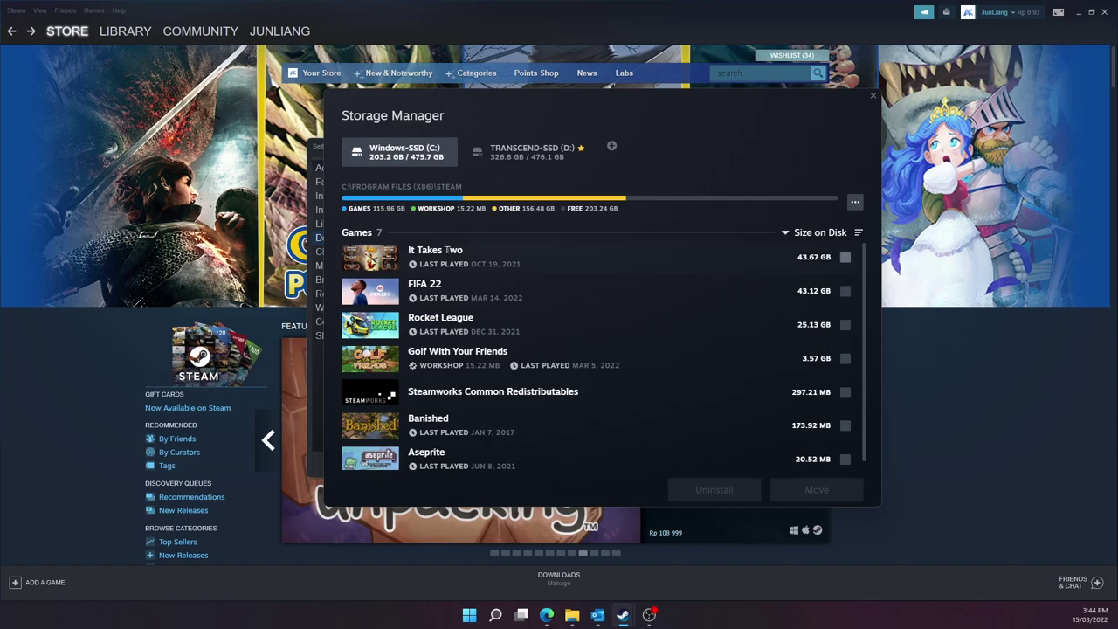
- Compare the games and storage use of the Windows-SSD (C:) and TRANSCEND-SSD (D:) libraries, ending on the C: library
click(526, 161)
click(423, 157)
click(515, 162)
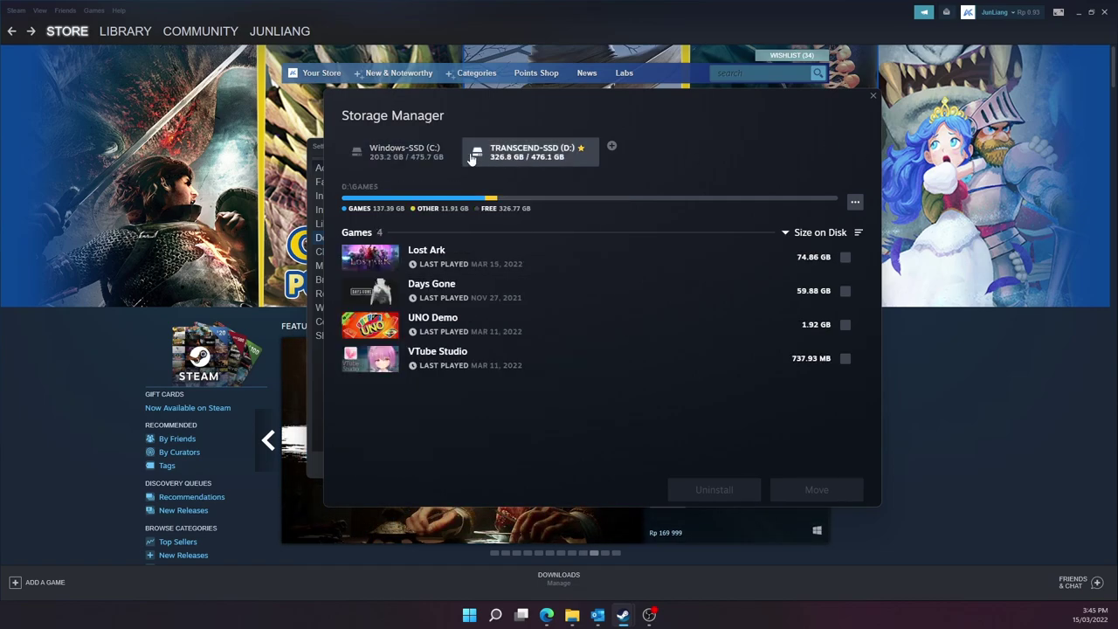
click(422, 155)
click(514, 162)
click(422, 157)
click(516, 157)
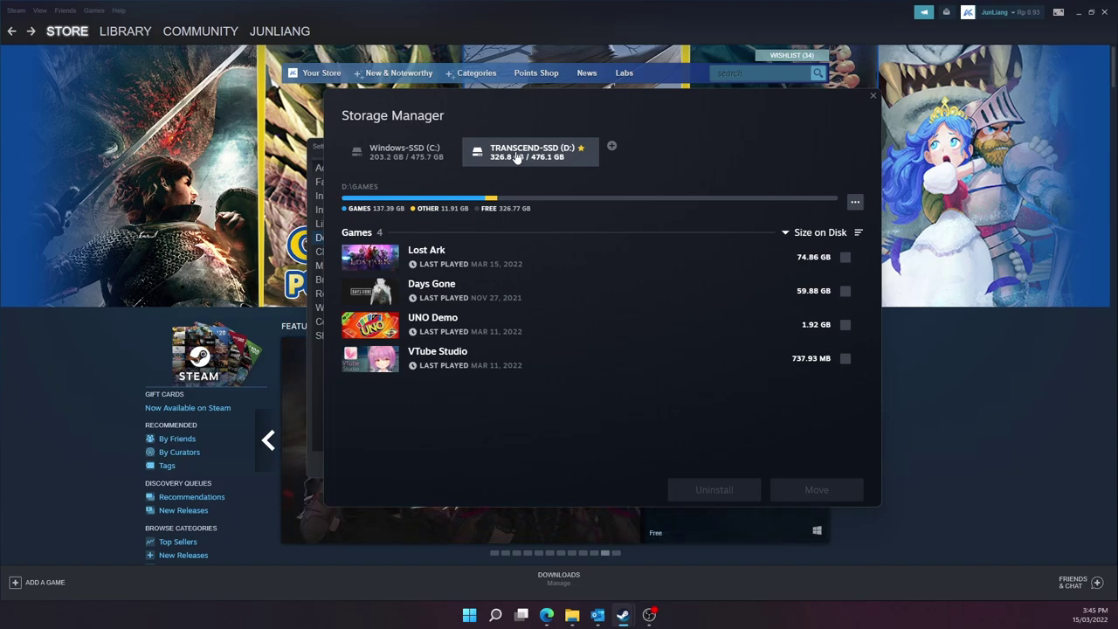
click(418, 162)
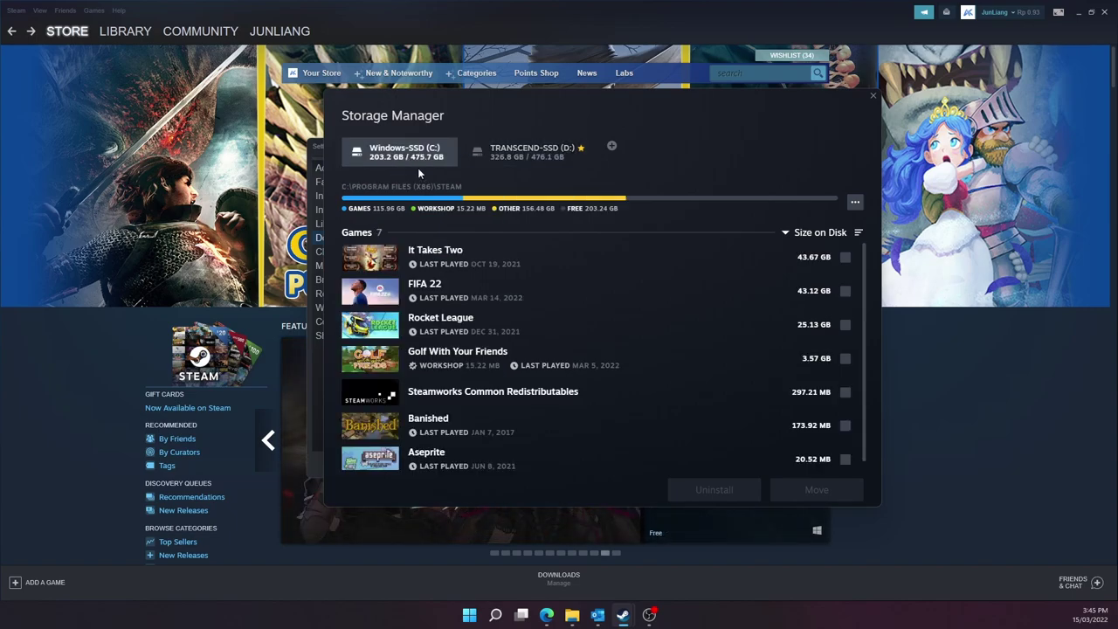
click(487, 160)
click(453, 157)
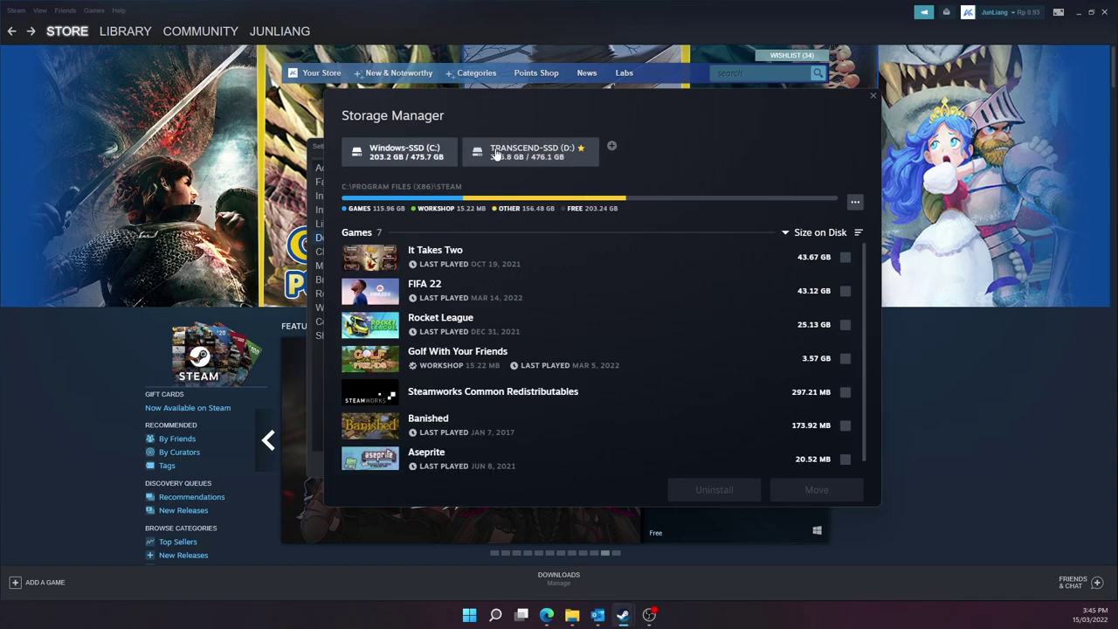
click(476, 156)
click(428, 154)
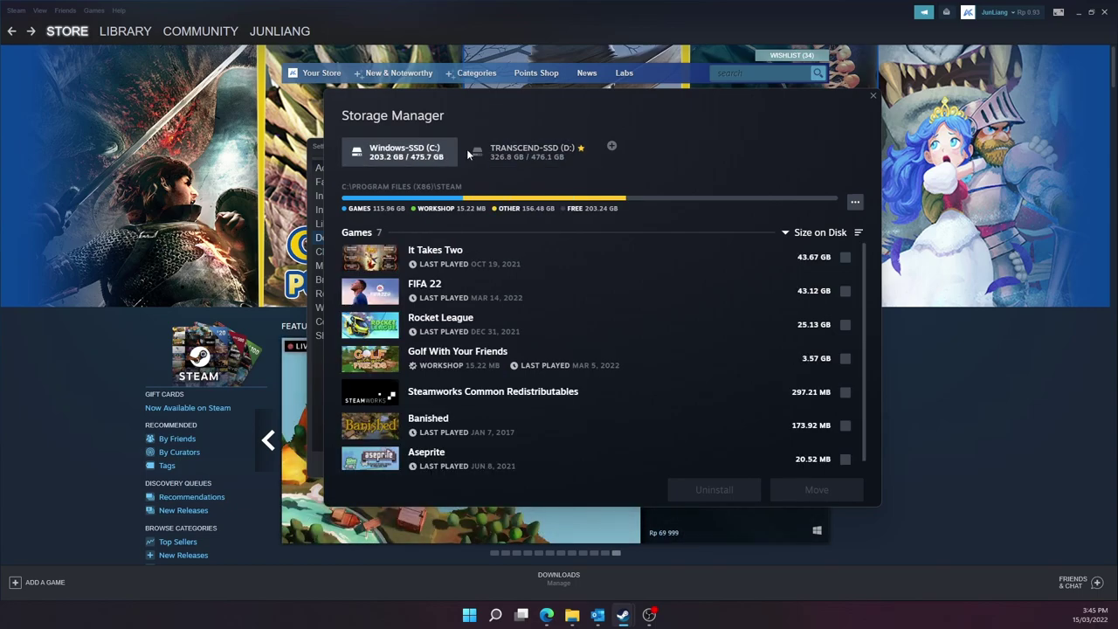
click(474, 154)
click(410, 154)
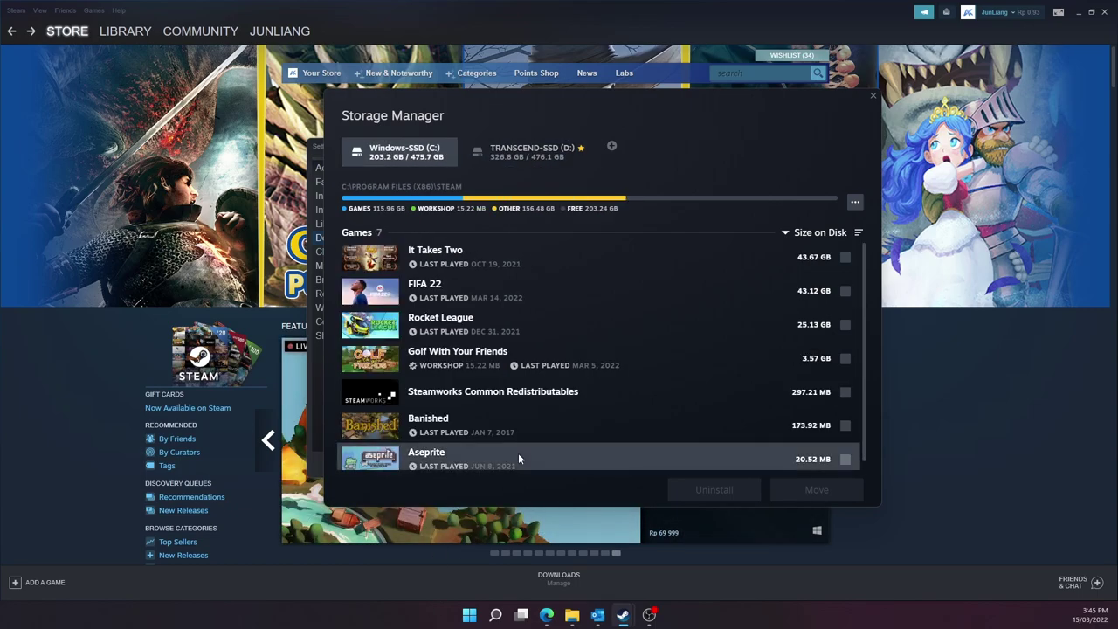
- Move the game Banished from the C: library to drive D: and show the games stored on TRANSCEND-SSD (D:)
scroll(518, 453, down, 1)
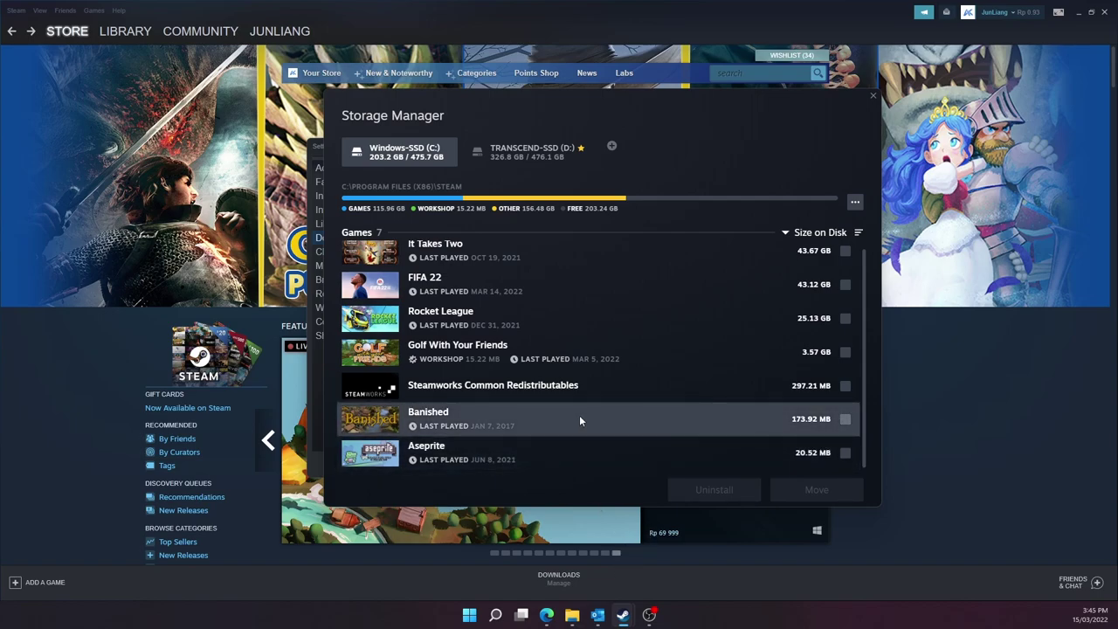
click(843, 421)
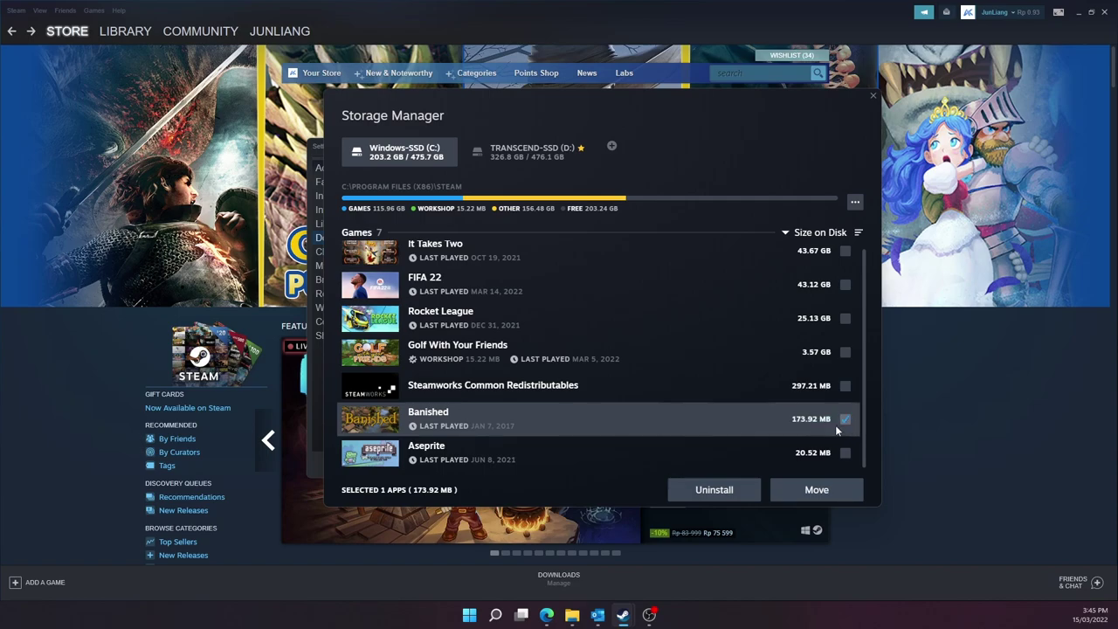
click(789, 496)
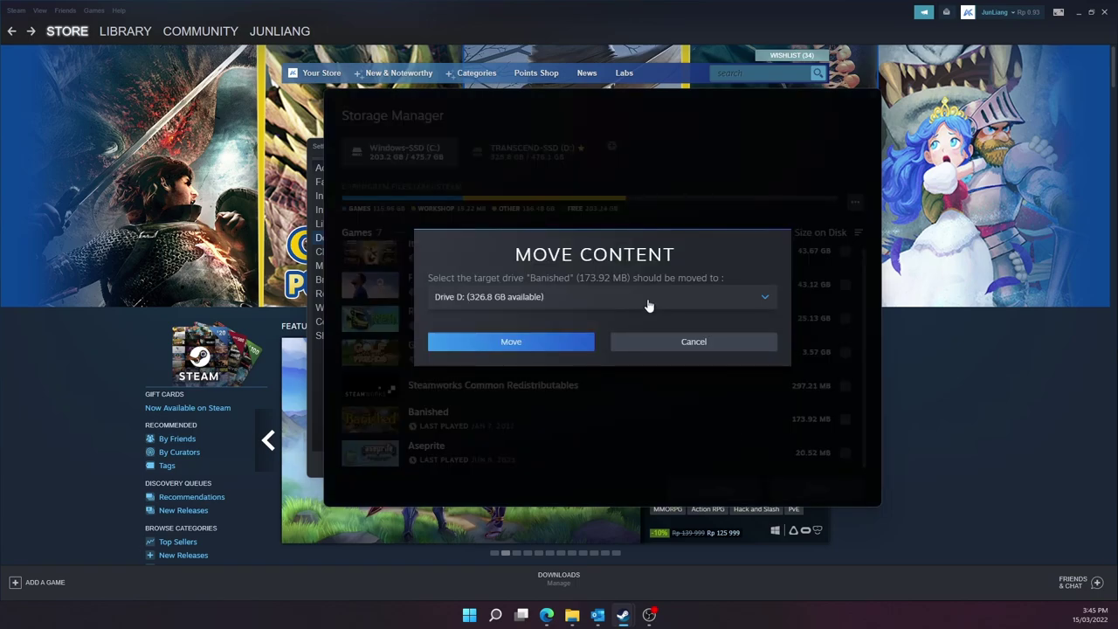
click(647, 302)
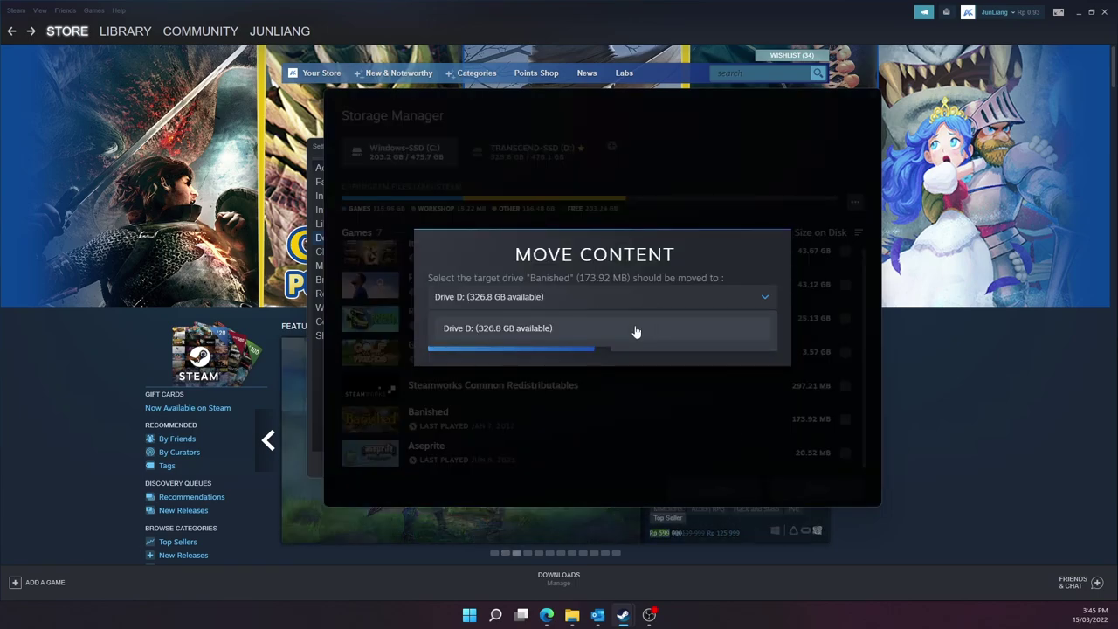
click(636, 331)
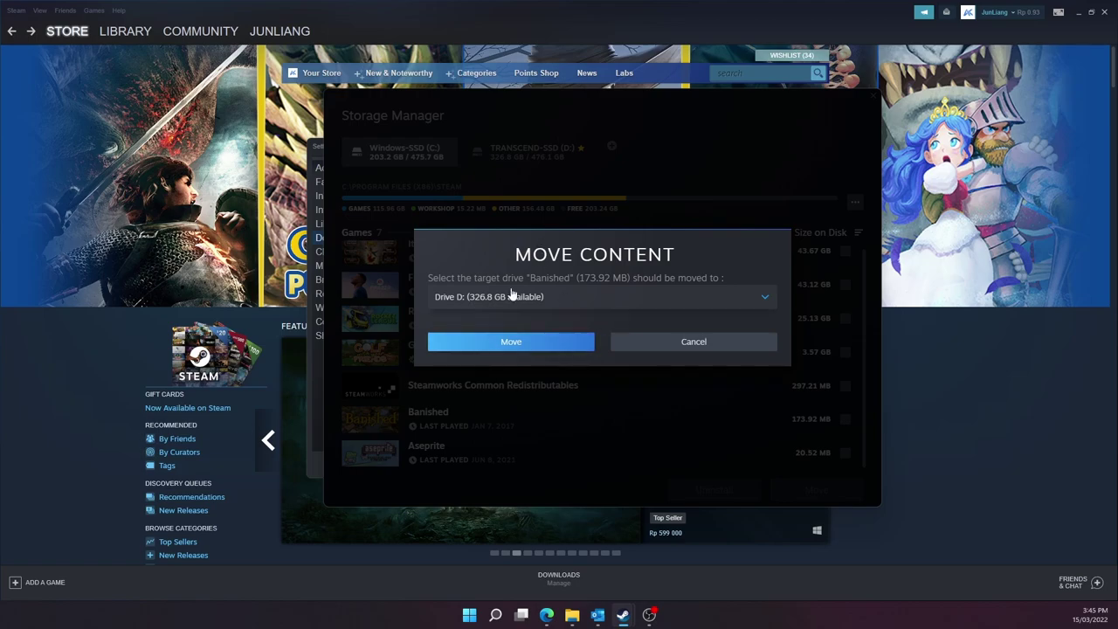
click(528, 343)
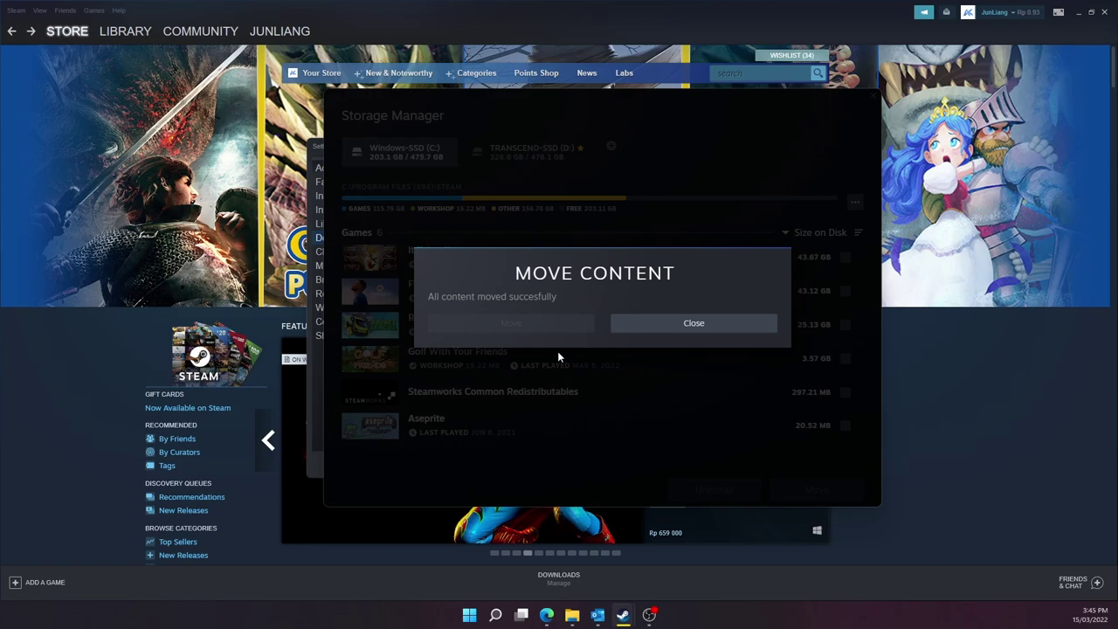
click(632, 323)
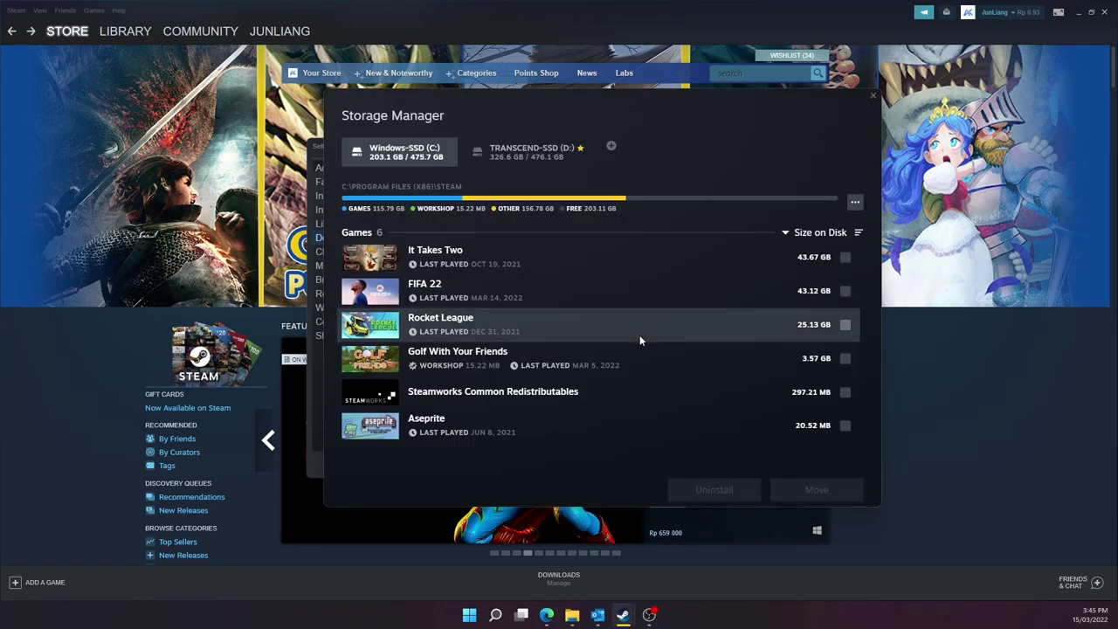
click(519, 157)
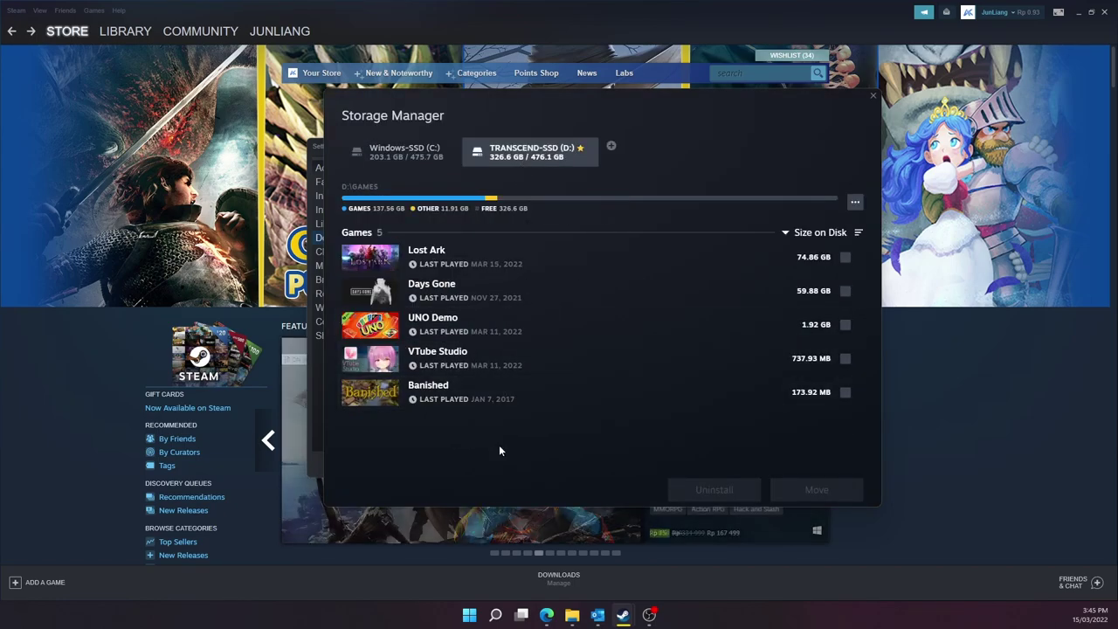